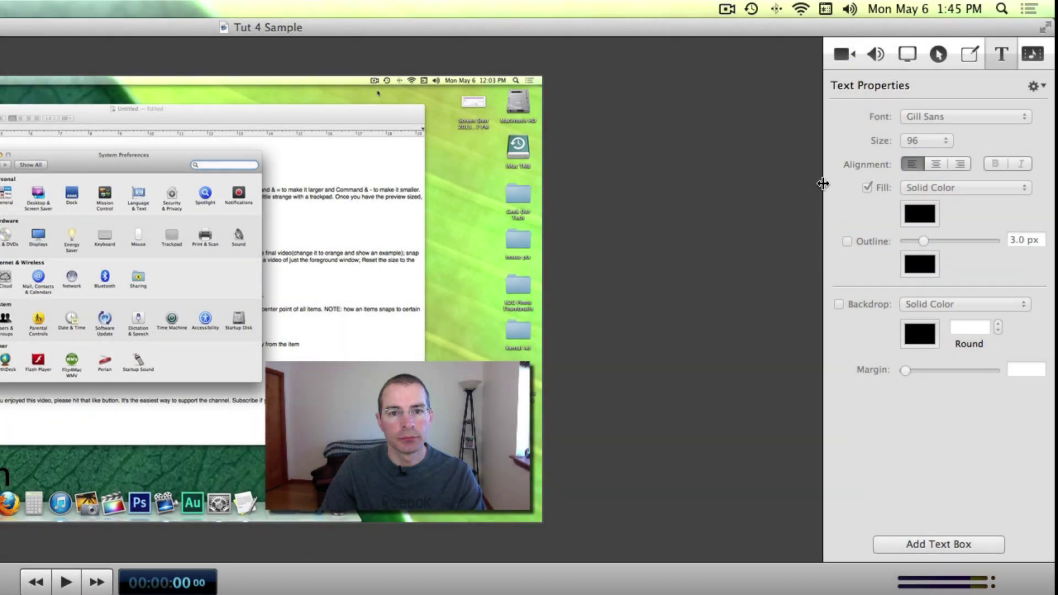
Adjust the width of the properties area and the height of the timeline to resize the canvas preview area.
drag(823, 184, 862, 231)
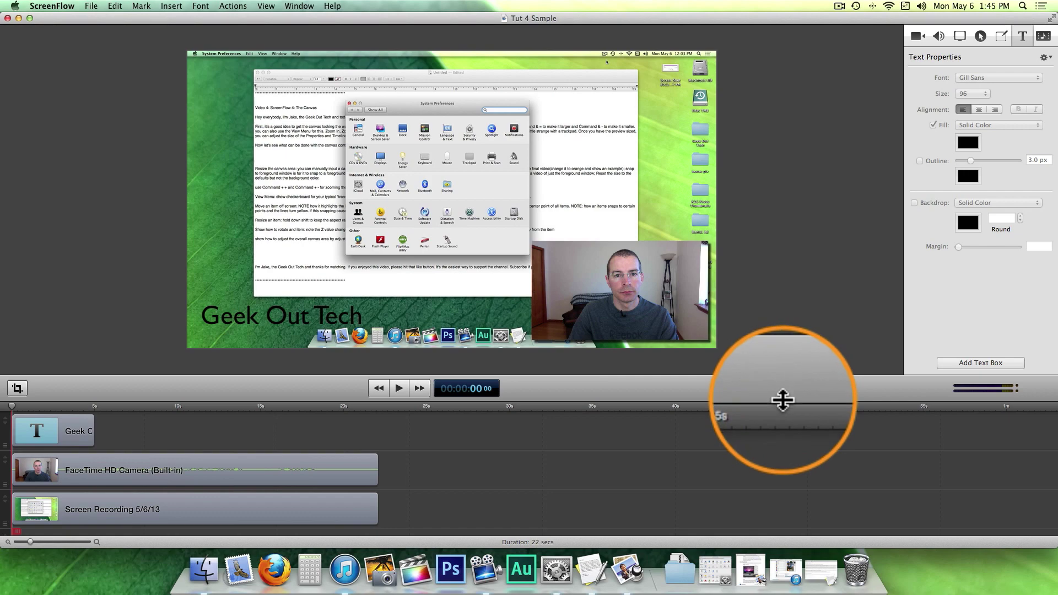
mouse_move(782, 400)
mouse_down()
mouse_move(799, 219)
mouse_move(793, 396)
mouse_up()
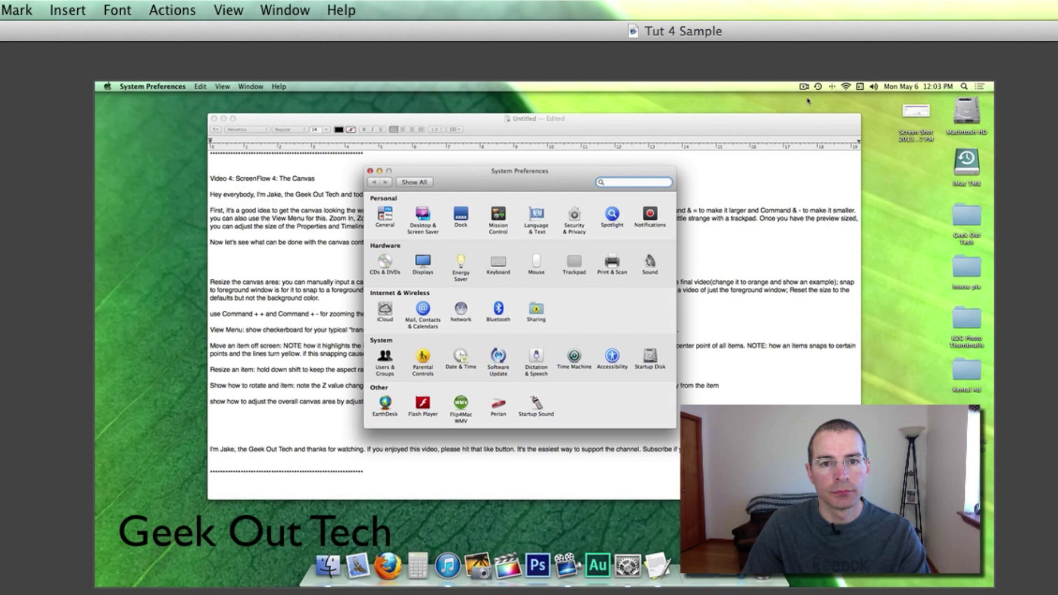
Zoom the canvas preview in and out, and fit the whole canvas back into the preview area.
click(228, 10)
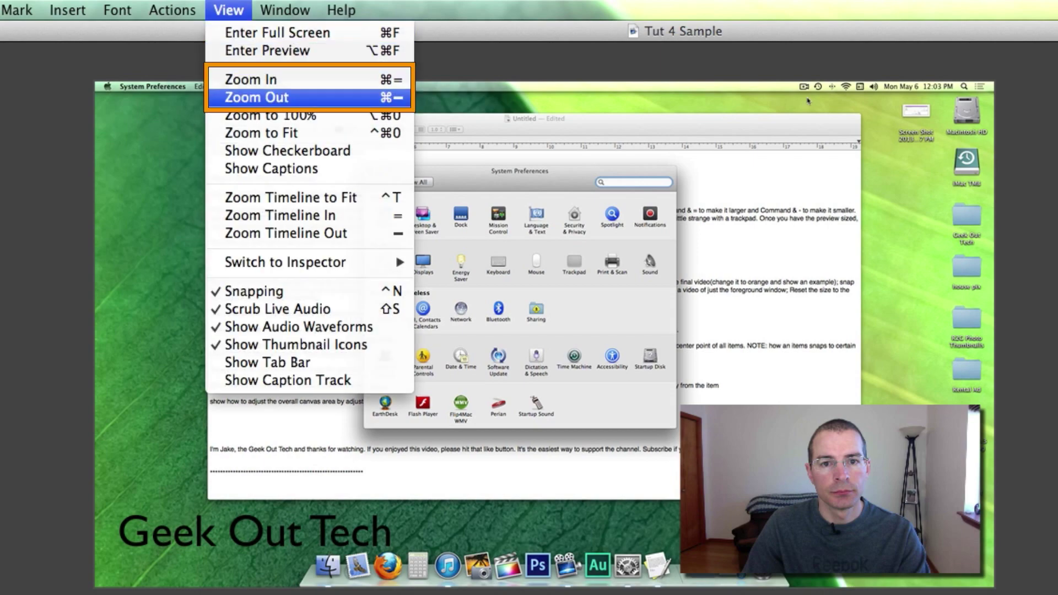
click(257, 98)
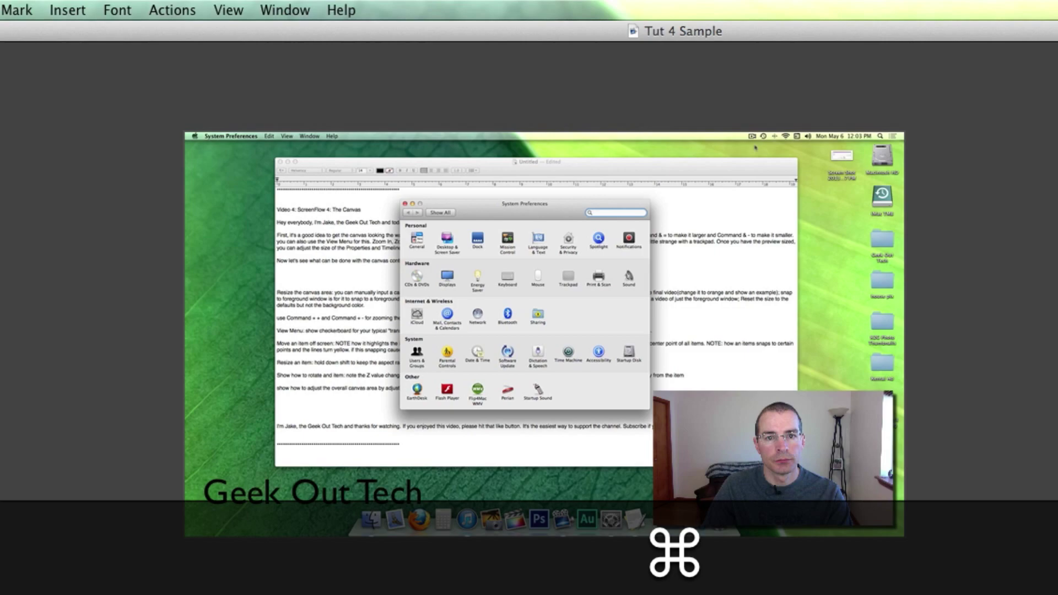
key(super+equal)
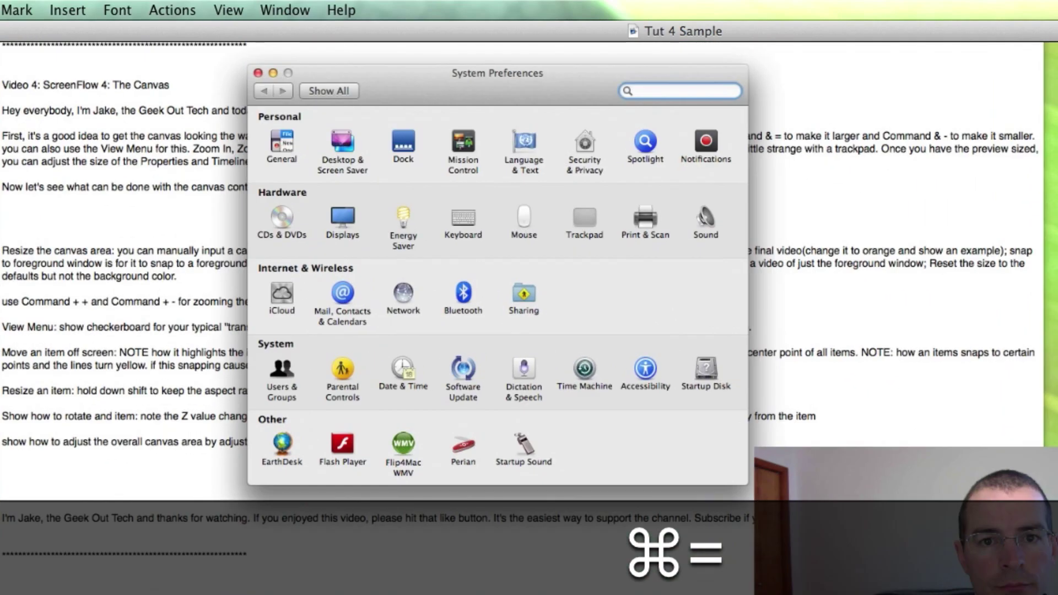
key(super+minus)
key(super+minus)
key(super+minus)
key(super+minus)
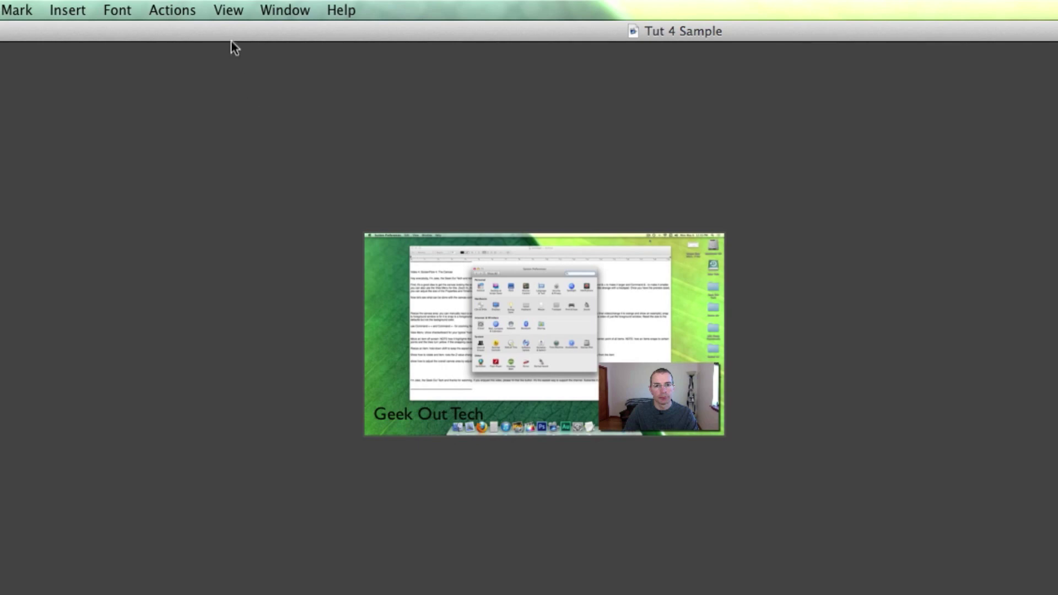
click(233, 12)
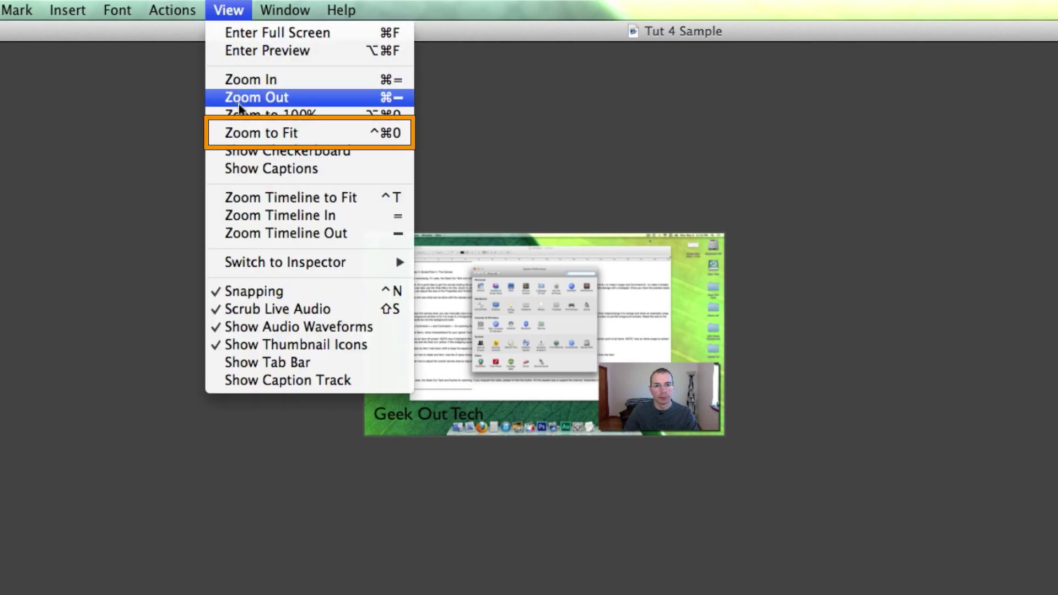
click(251, 134)
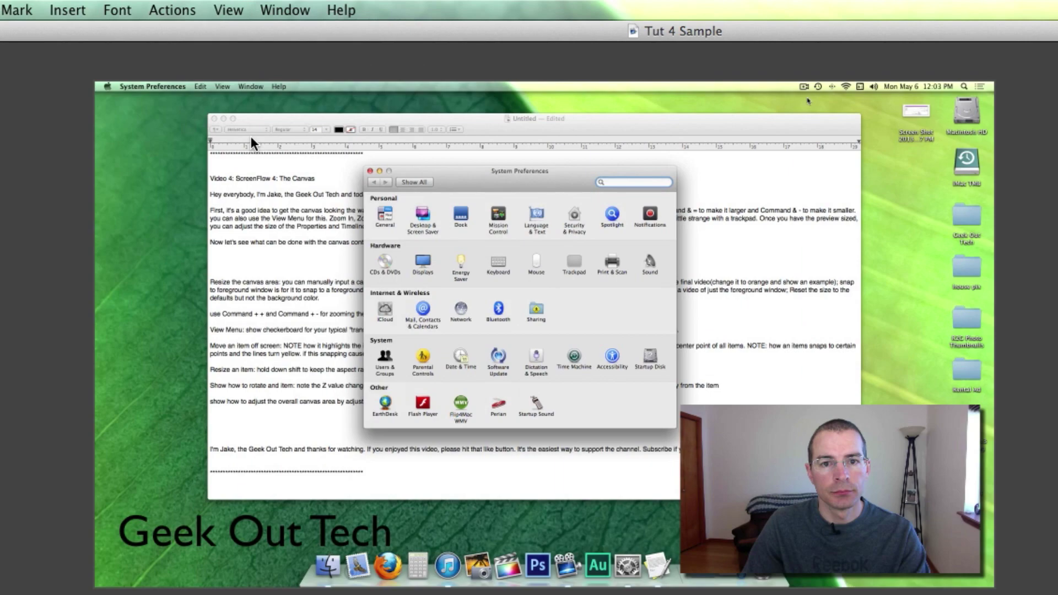
View the canvas at 100% zoom up to its top edge, and restore the fitted view.
click(231, 10)
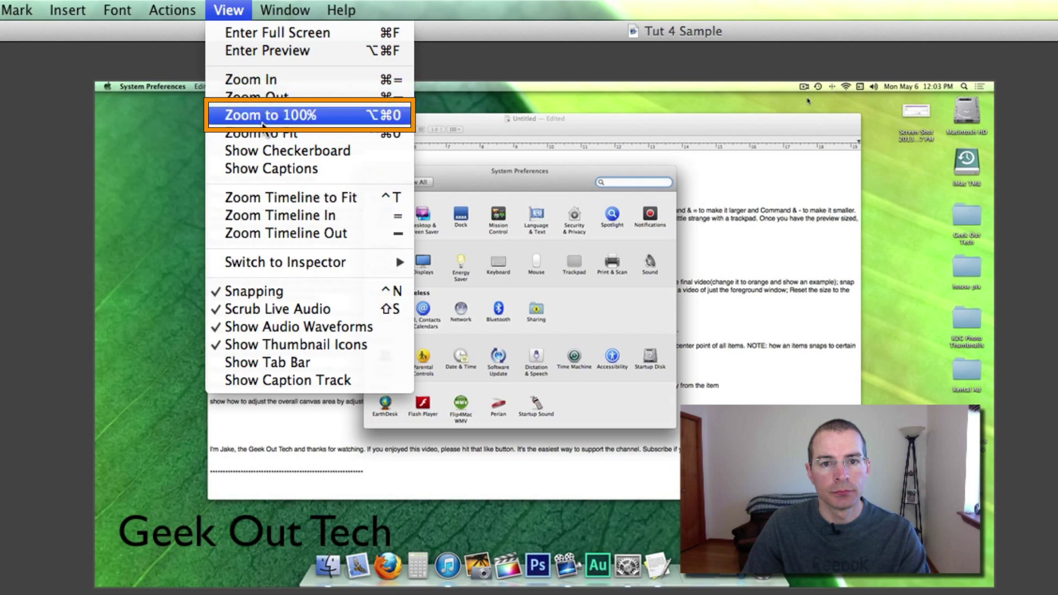
click(263, 121)
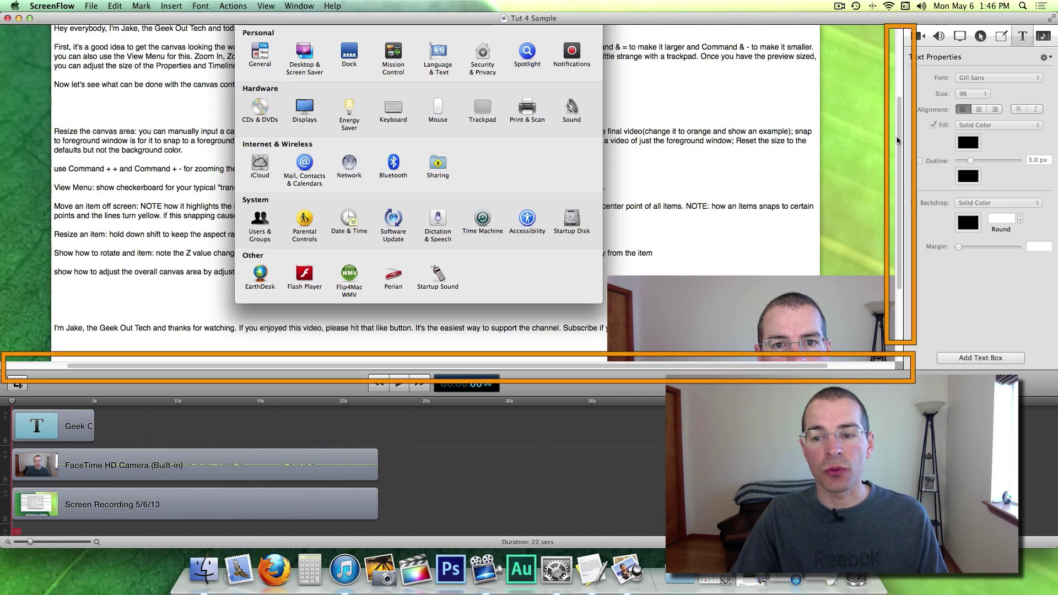
drag(898, 140, 900, 108)
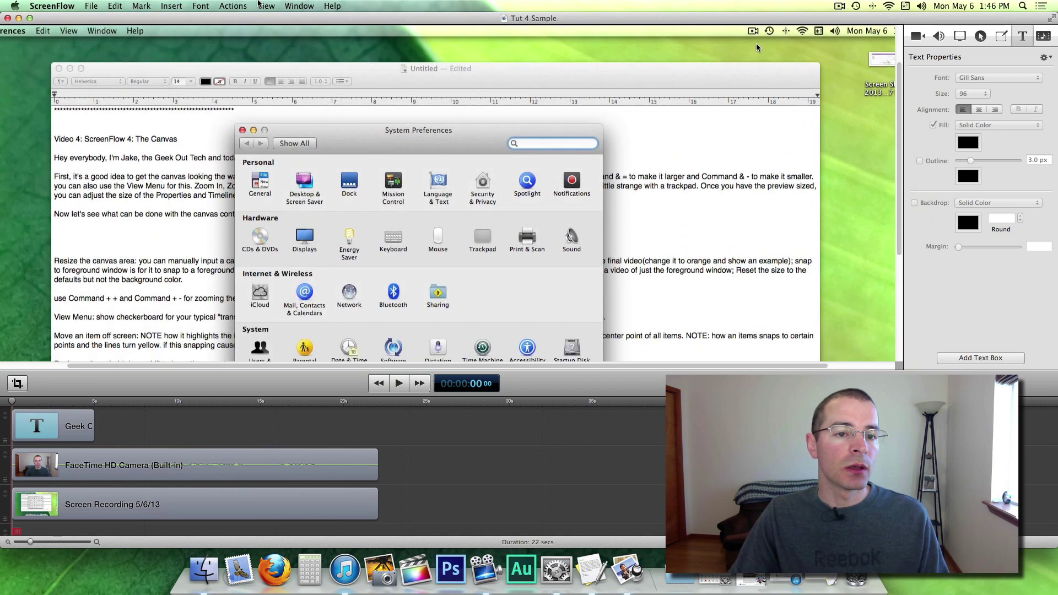
click(261, 5)
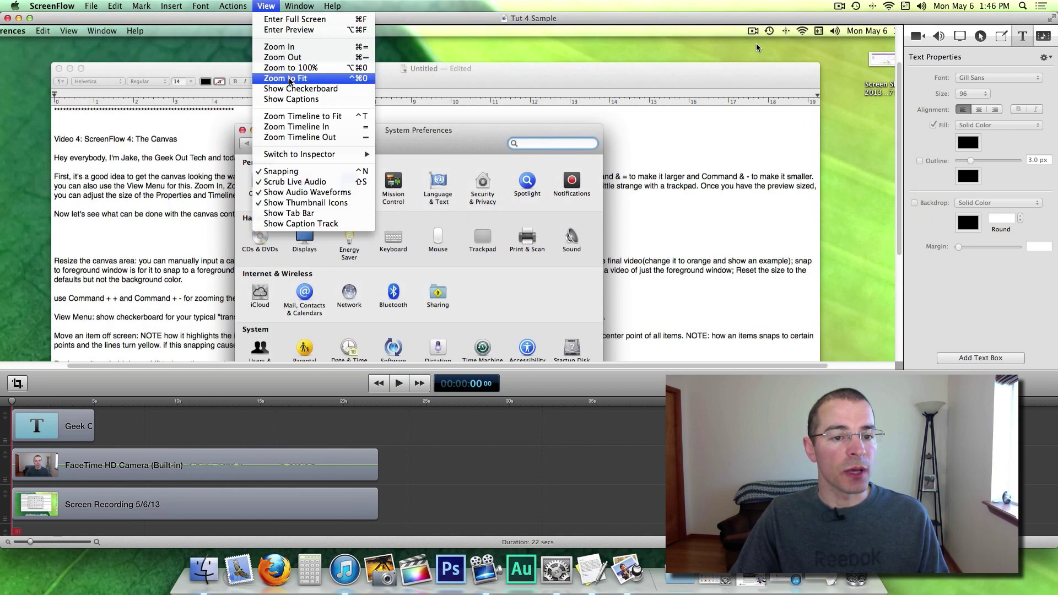
click(289, 78)
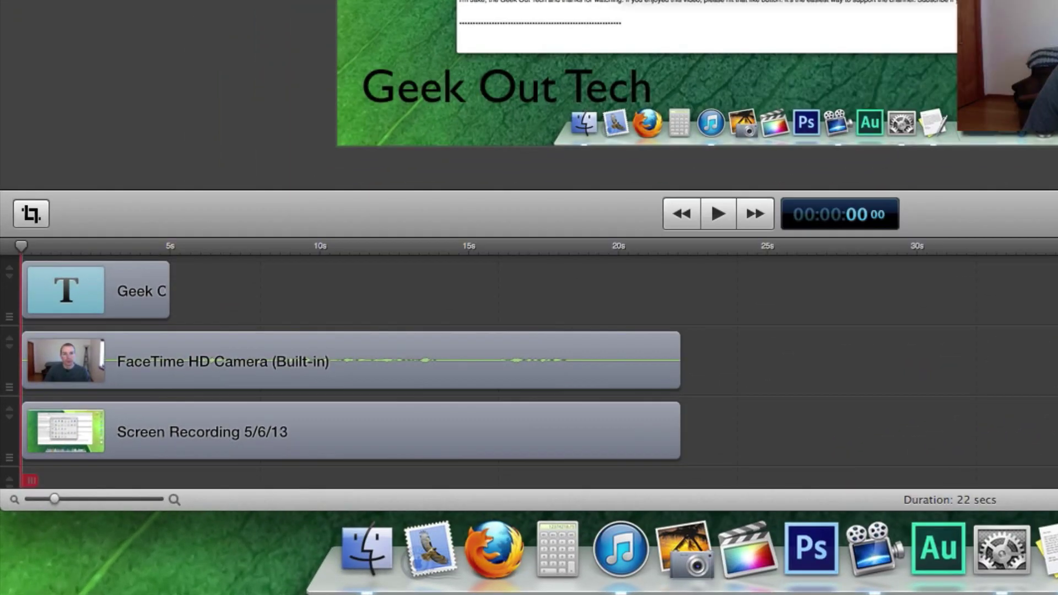
Crop the canvas to the System Preferences window, 668 x 561 pixels, with snapping to the front window.
click(36, 214)
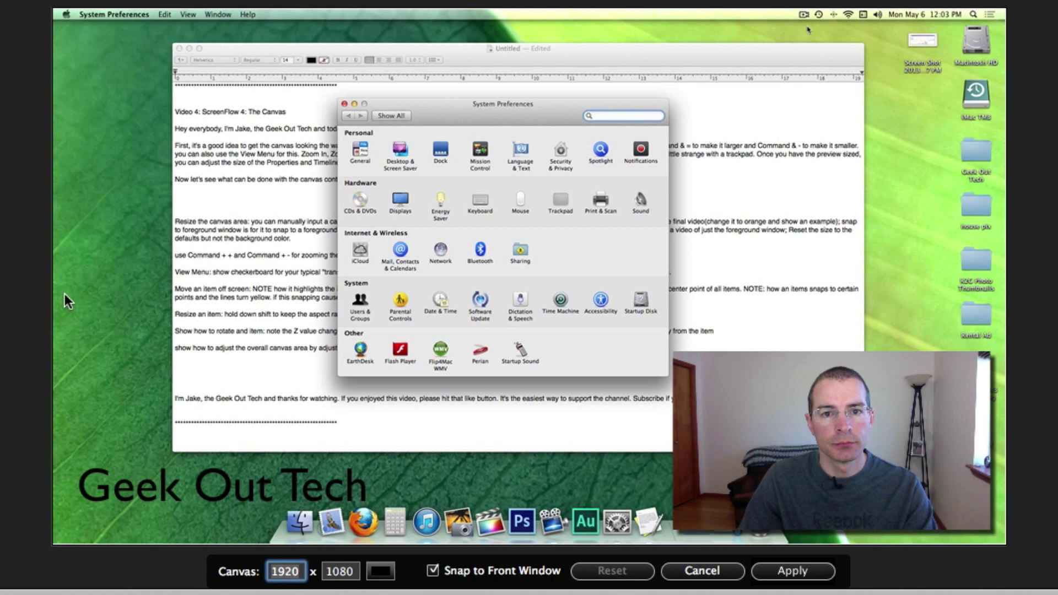
drag(54, 290, 232, 280)
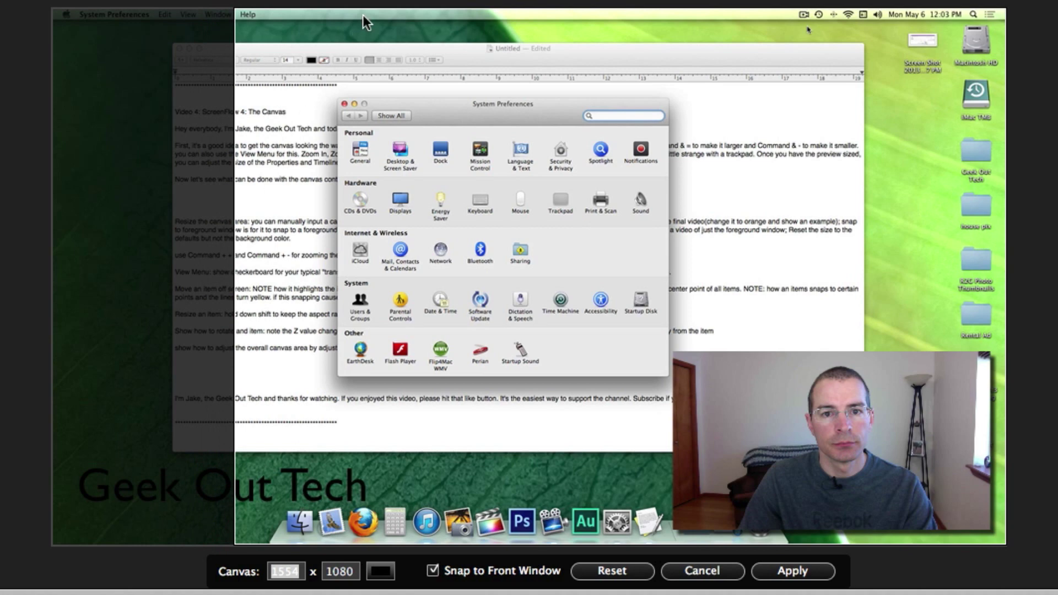
drag(369, 8, 367, 73)
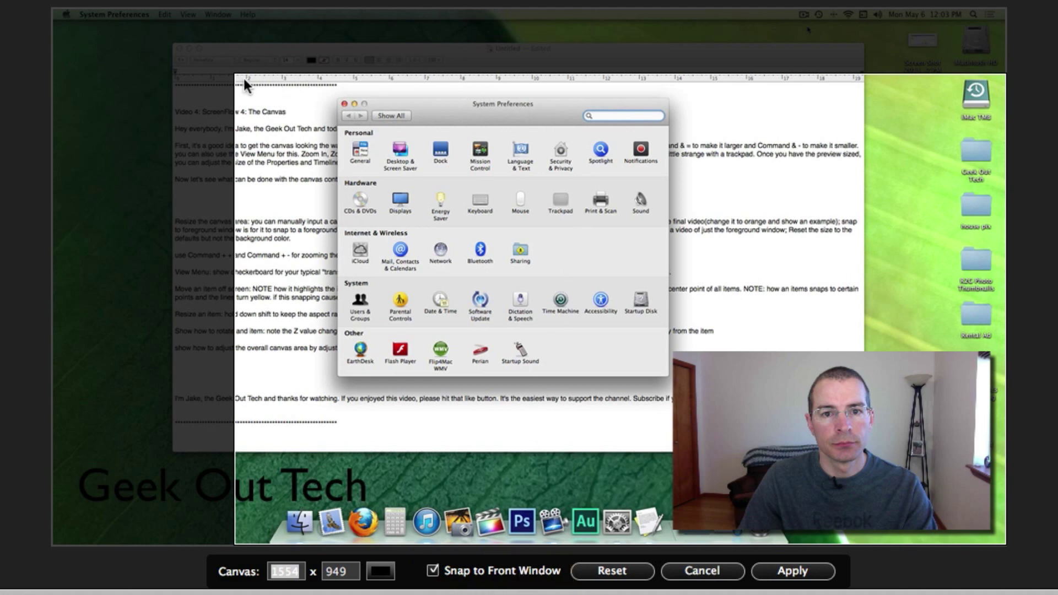
drag(234, 72, 338, 106)
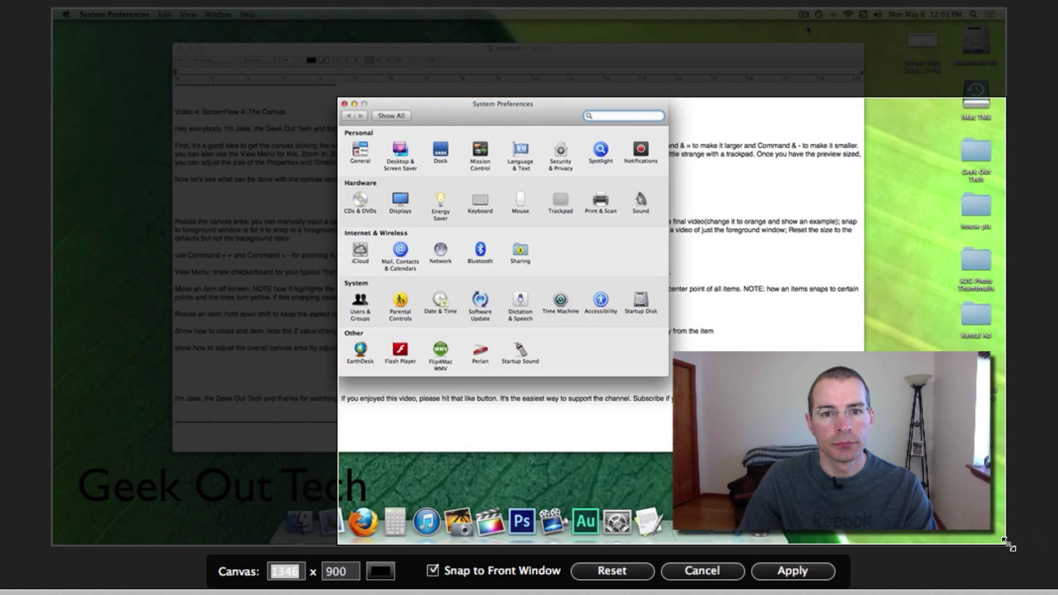
drag(1004, 542, 673, 381)
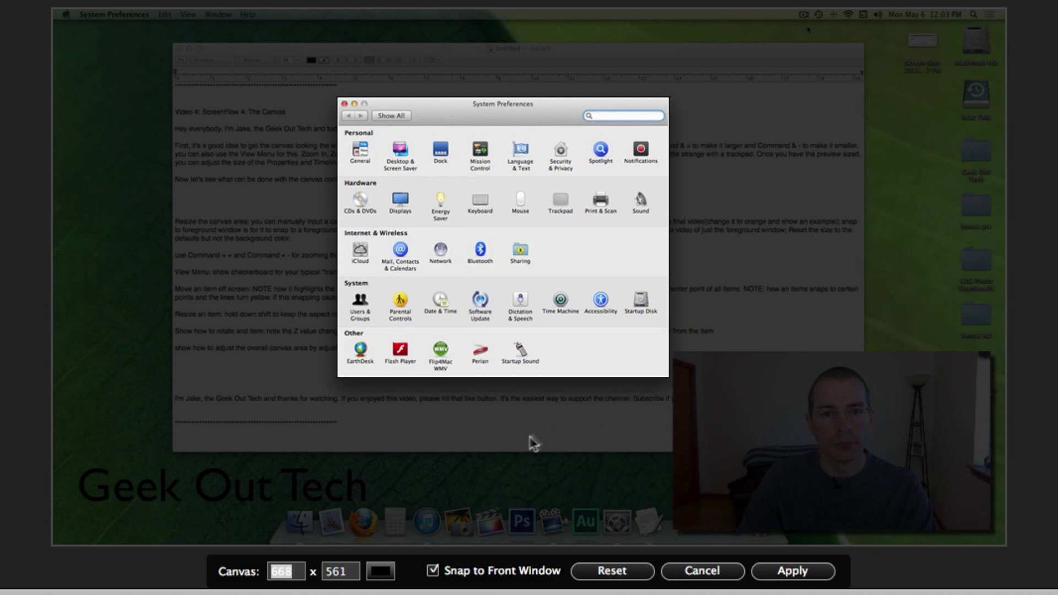
Set the canvas background colour to Tangerine, reset the canvas to 1920 x 1080 and apply the settings.
click(381, 574)
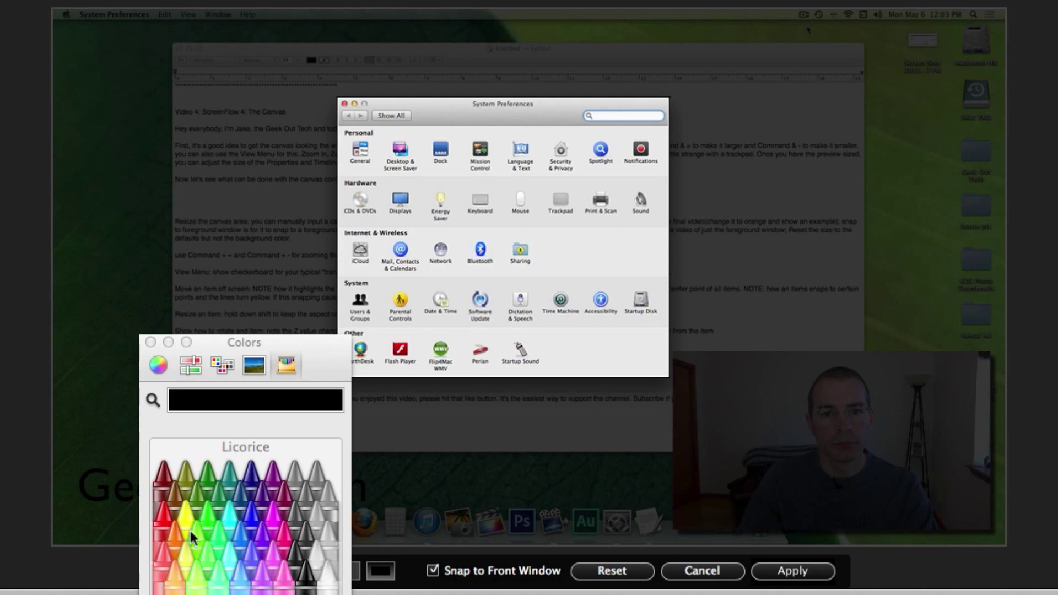
click(173, 539)
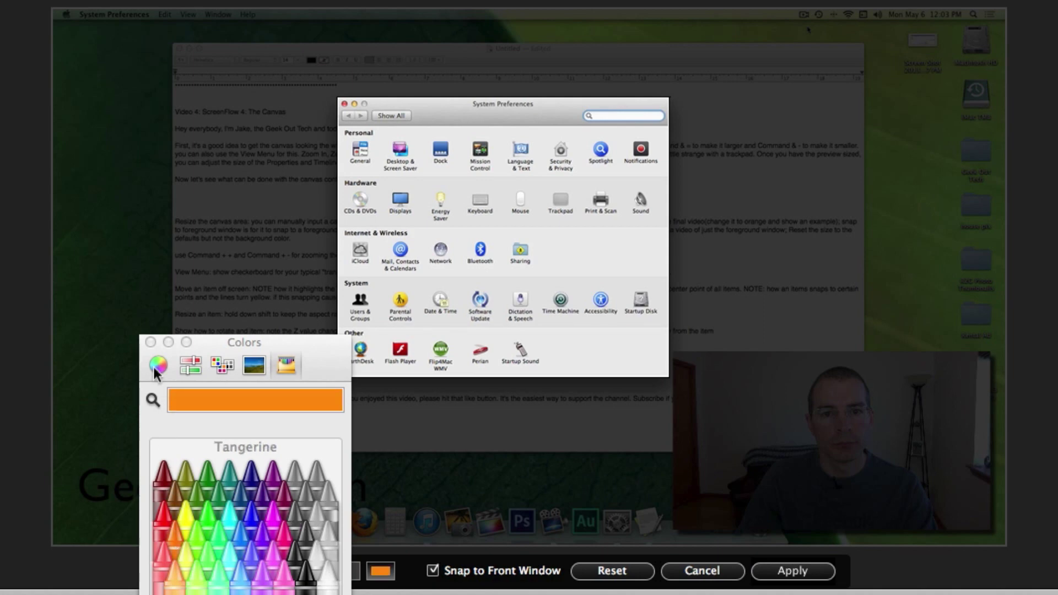
click(151, 343)
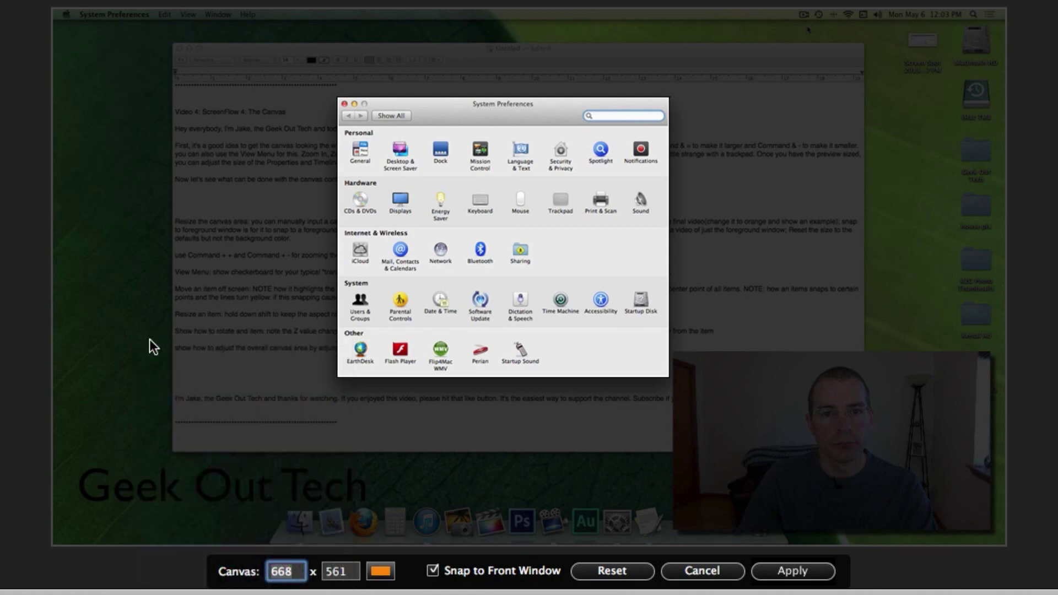
click(615, 573)
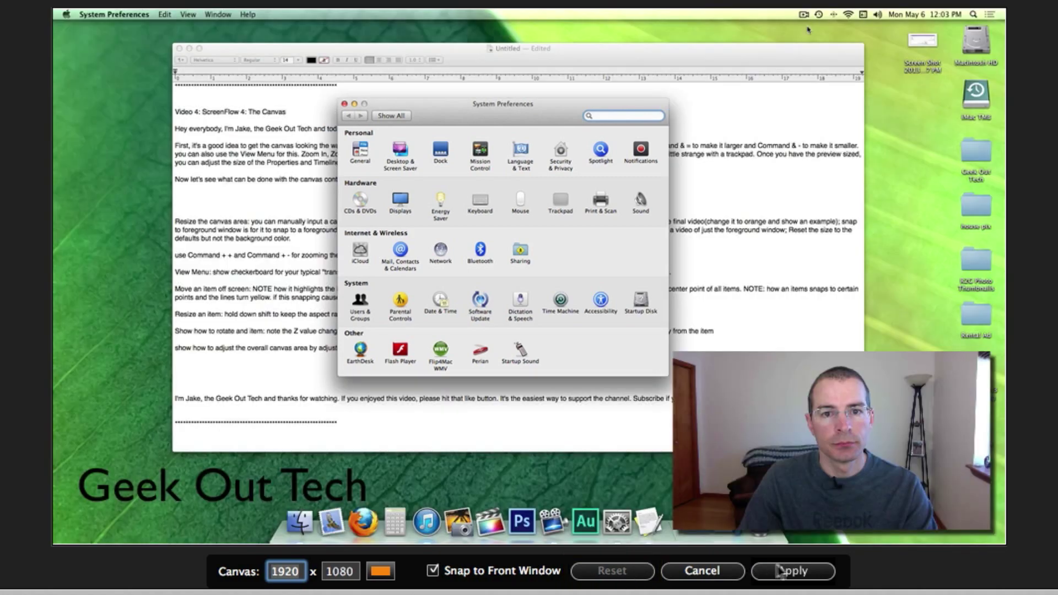
click(792, 572)
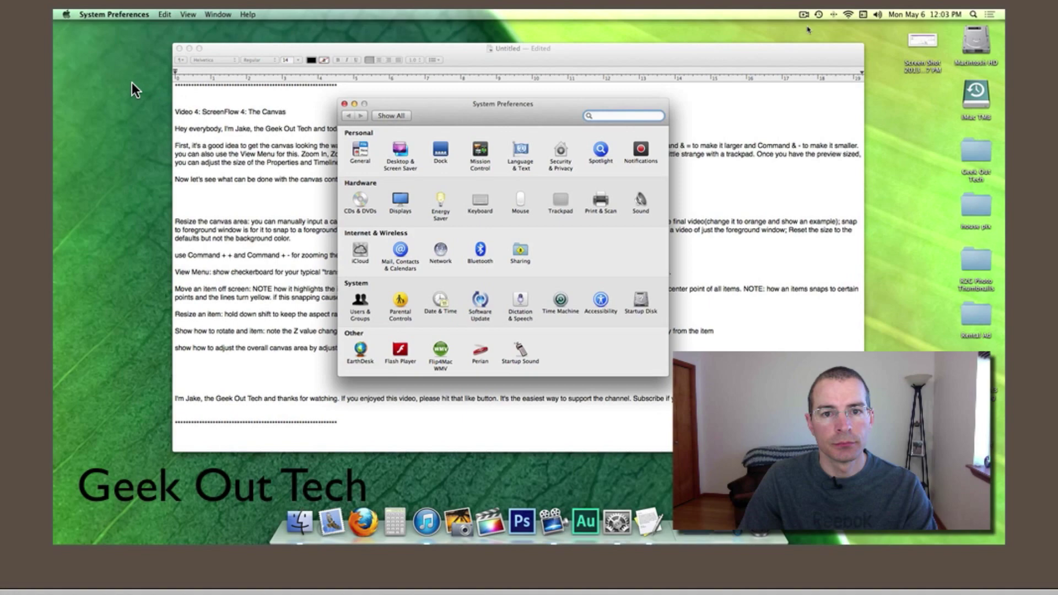
Display the canvas background as a checkerboard, shifting the screen recording down and right to expose it and returning the recording to fill the canvas.
drag(131, 81, 203, 131)
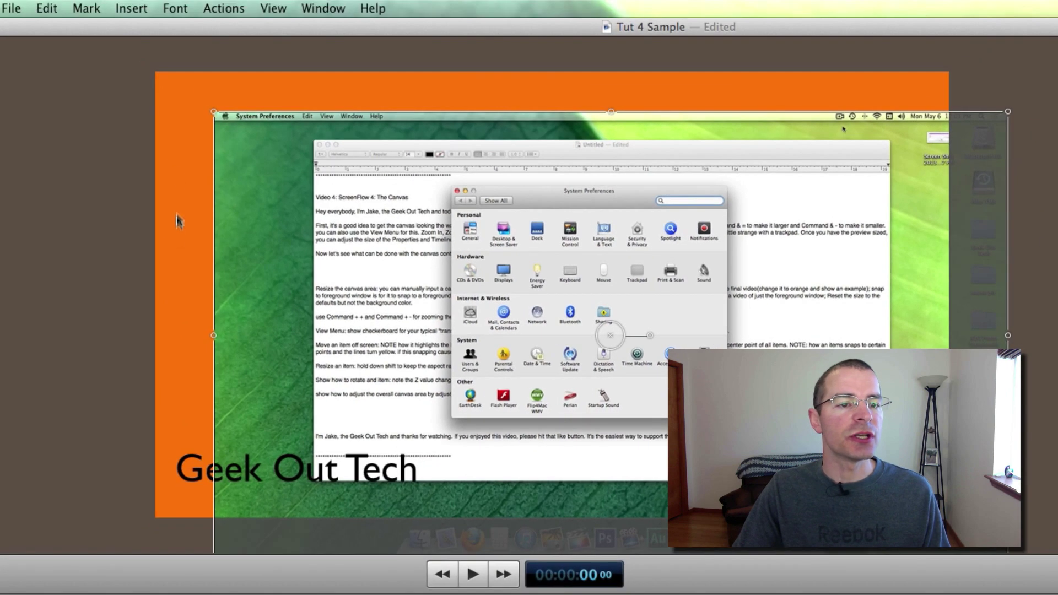
click(272, 10)
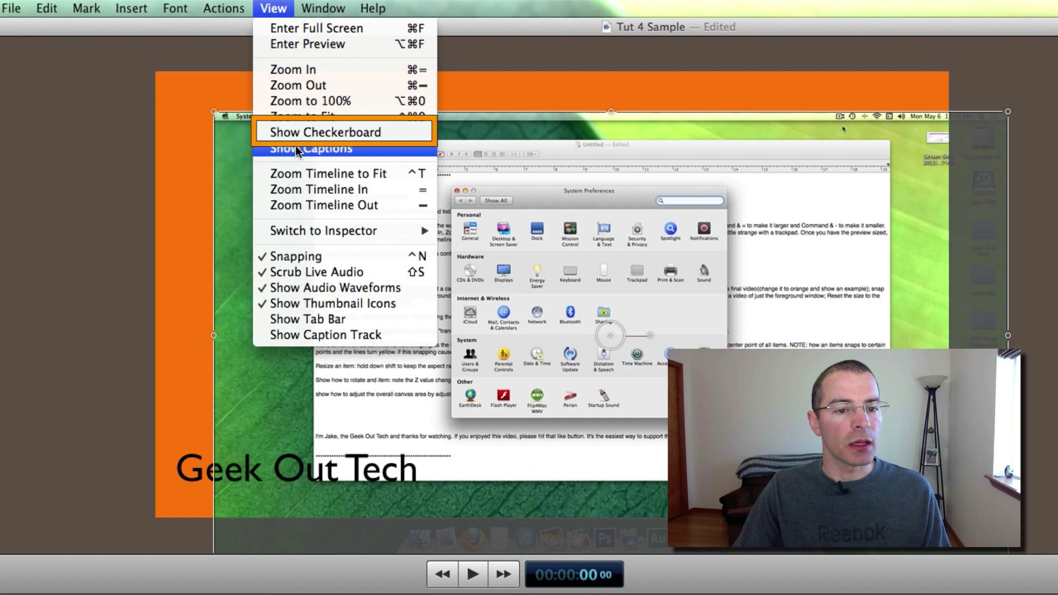
click(304, 126)
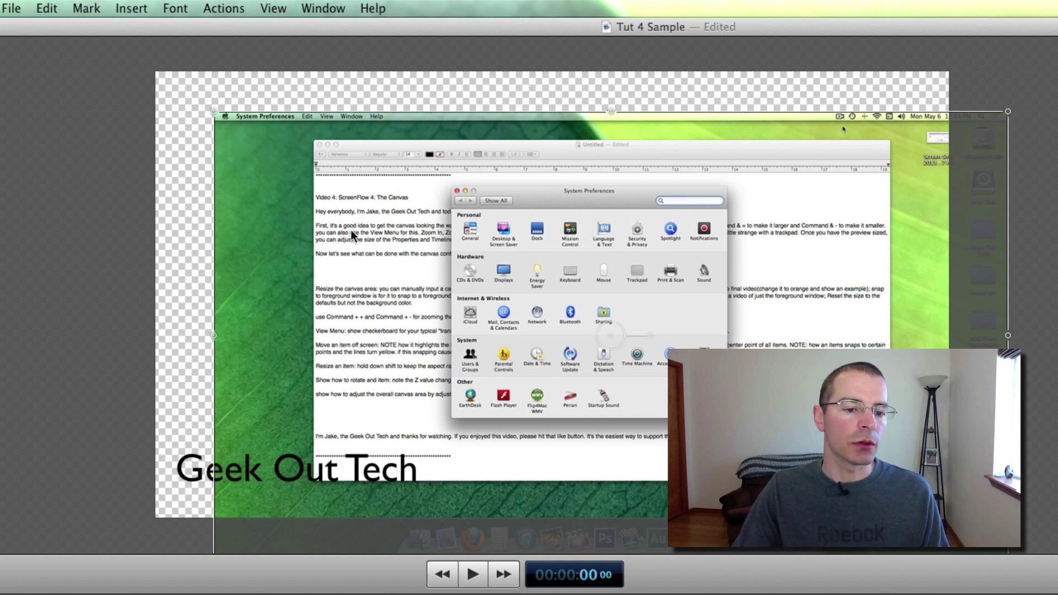
drag(350, 230, 286, 184)
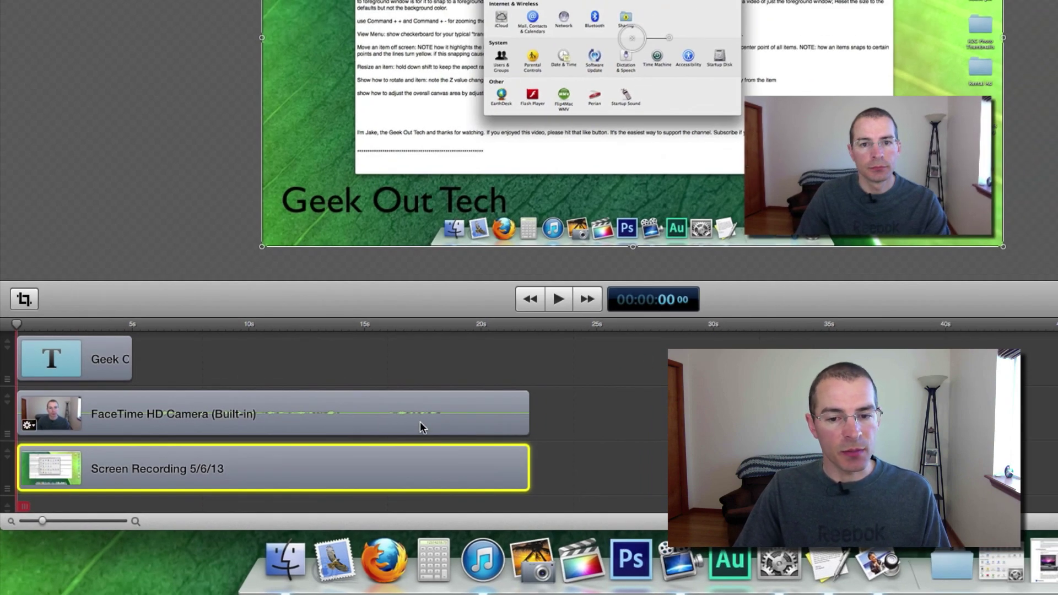
Move the webcam clip over the System Preferences window near the canvas centre and enlarge it slightly from its upper-left corner.
click(420, 421)
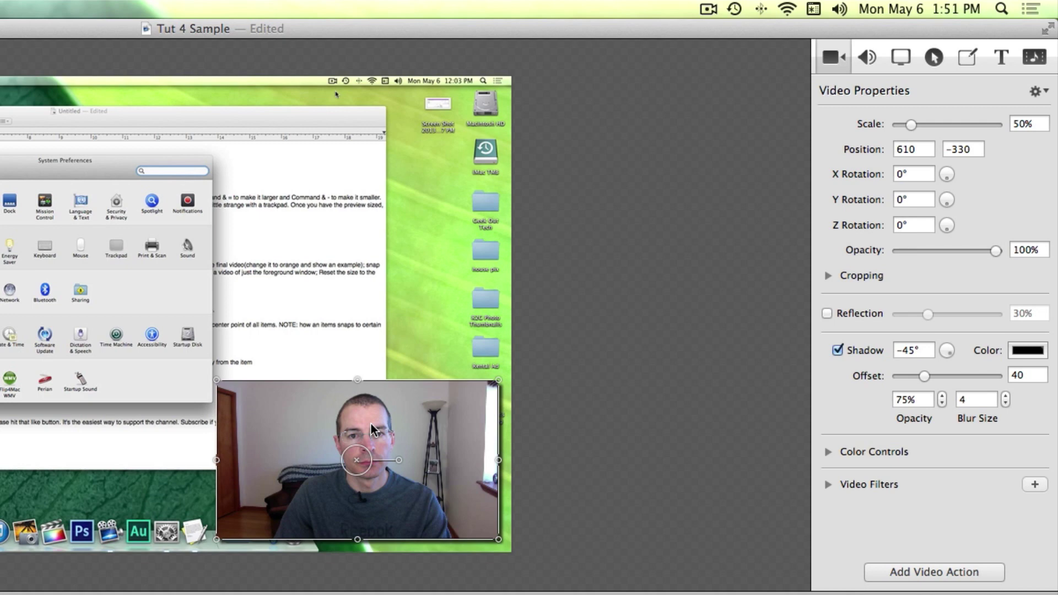
drag(372, 424, 370, 256)
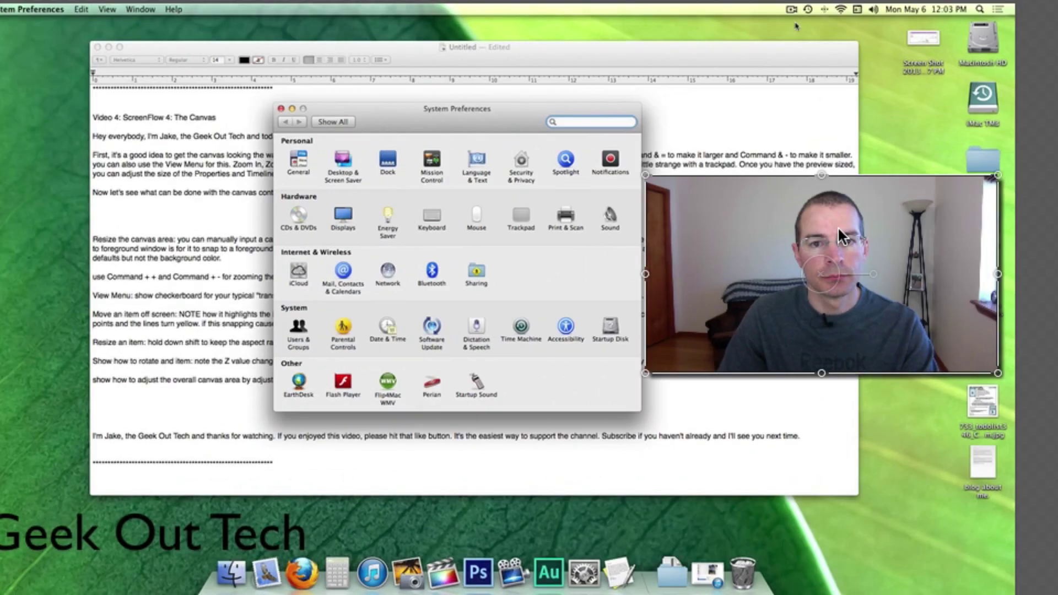
drag(369, 255, 312, 248)
drag(767, 222, 508, 253)
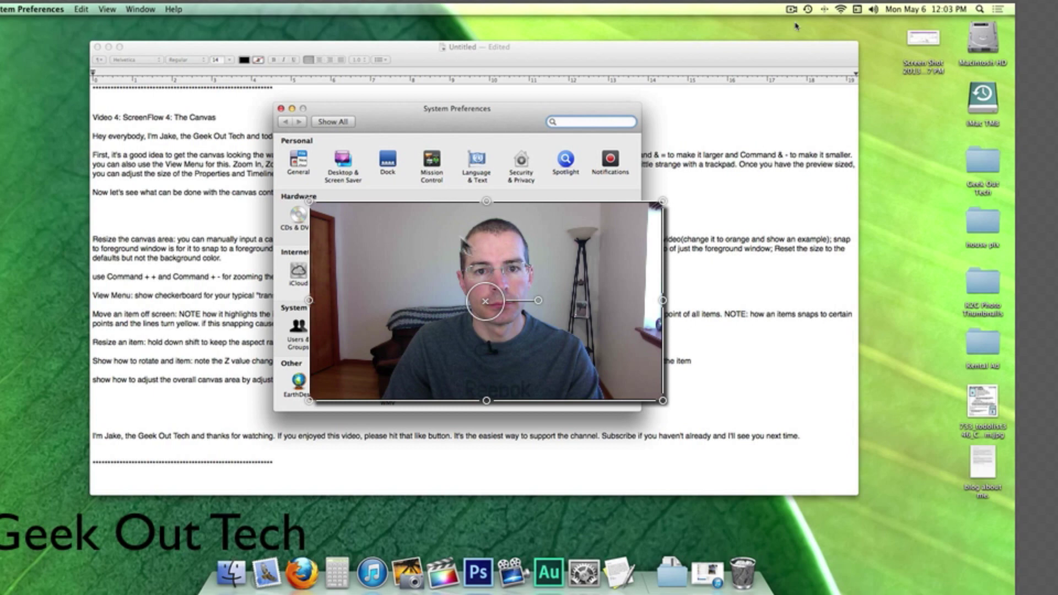
click(308, 205)
drag(308, 201, 279, 189)
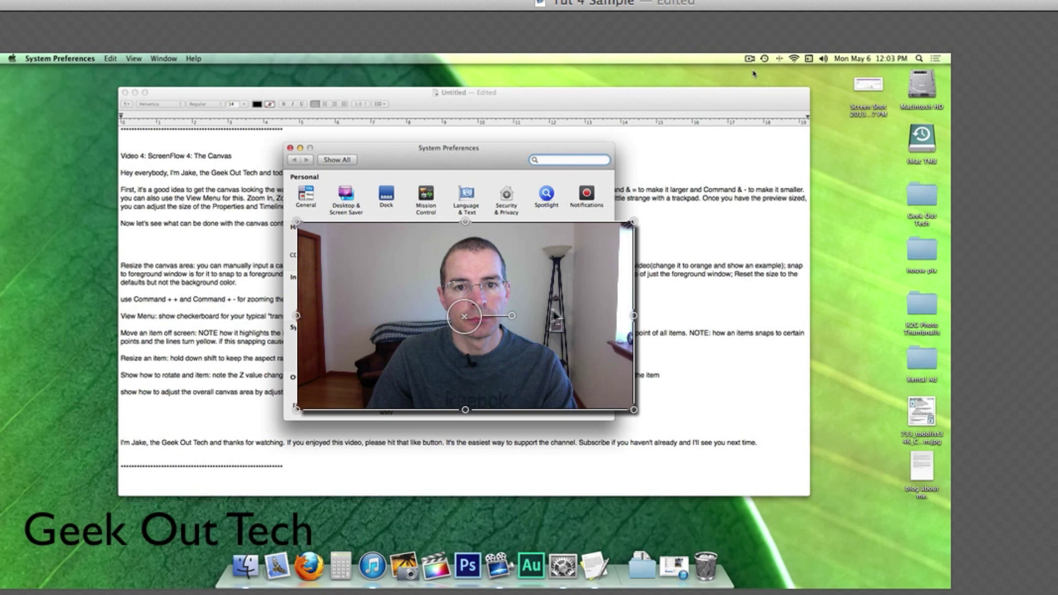
Extend the webcam clip's rotation handle beyond its edge and rotate the clip counterclockwise about its centre.
click(511, 315)
drag(512, 315, 682, 319)
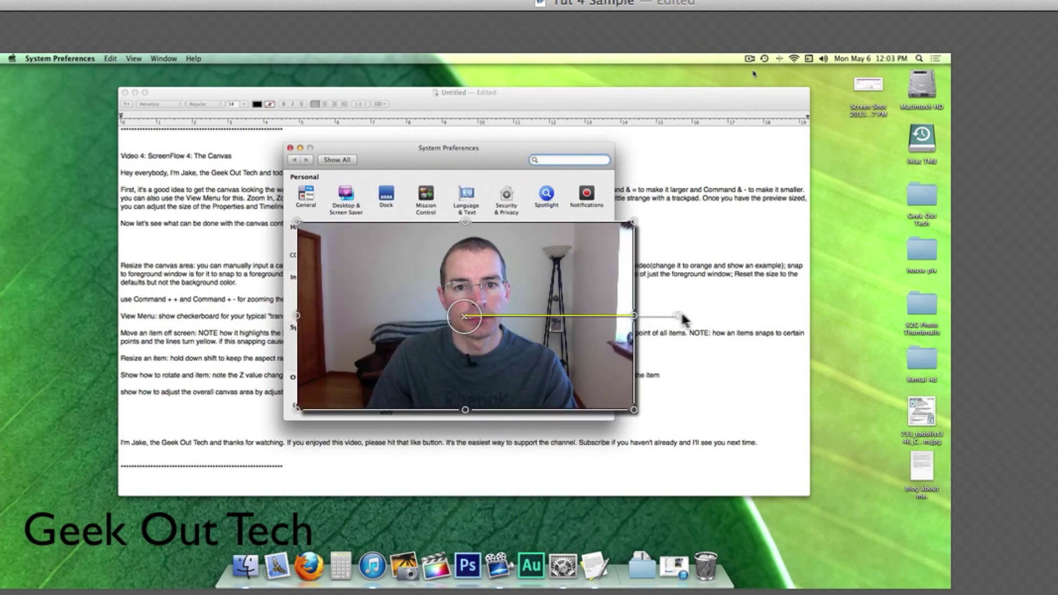
drag(948, 315, 450, 48)
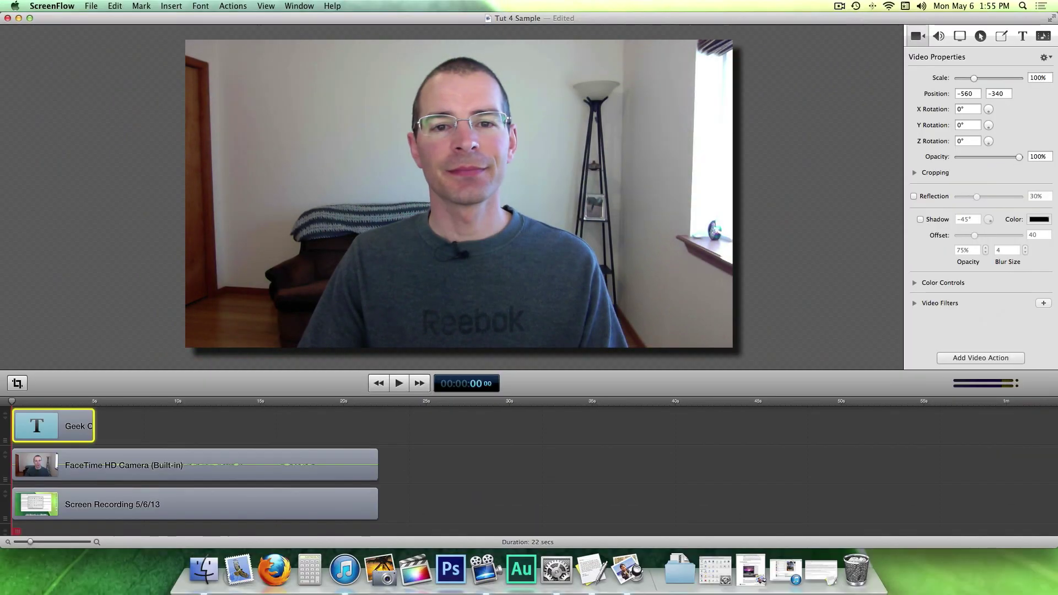